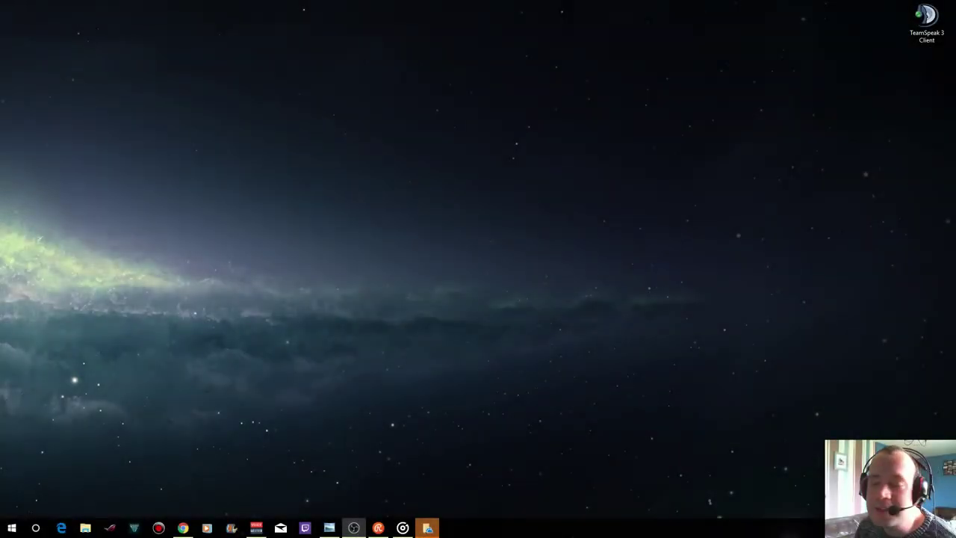
- Restore Setup map.png in Windows Photo Viewer and centre its window on screen
left_click(329, 528)
left_click_drag(45, 43, 348, 53)
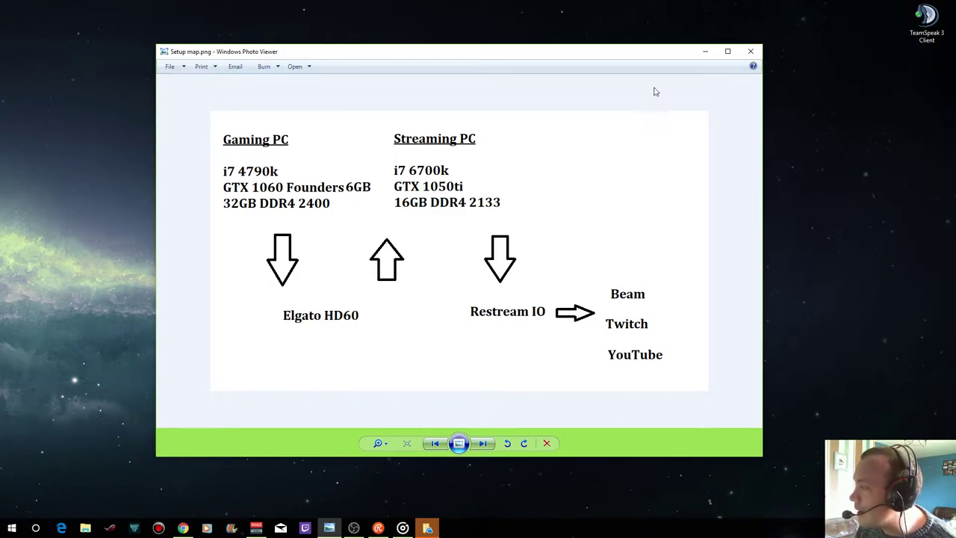
- Swap the diagram for the Restream.io browser, enlarged to show the full dashboard, and start adding a channel
left_click(704, 53)
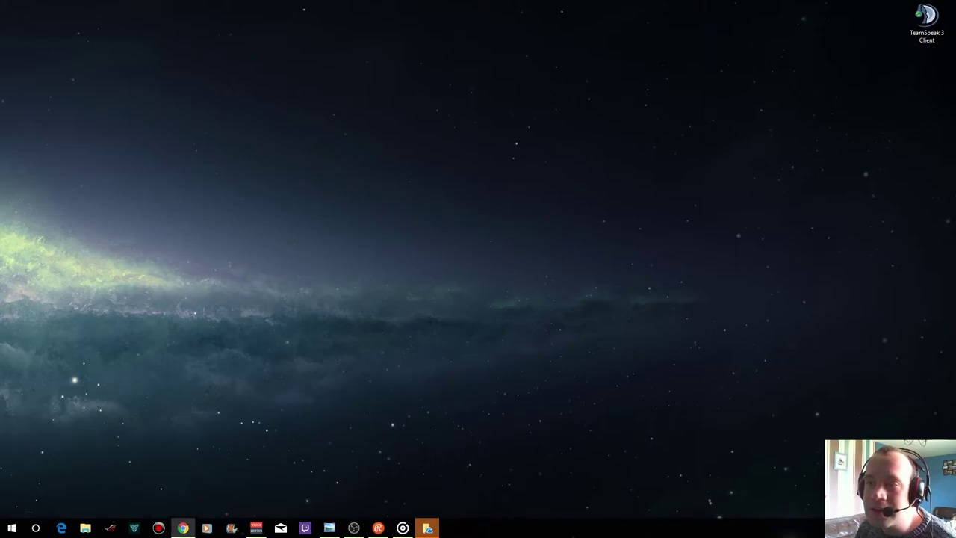
left_click(183, 527)
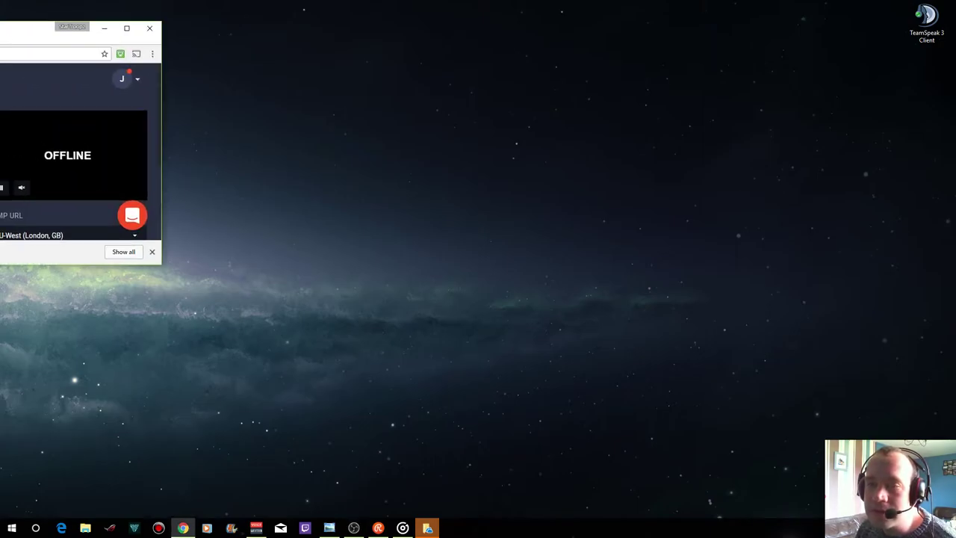
left_click_drag(112, 11, 735, 12)
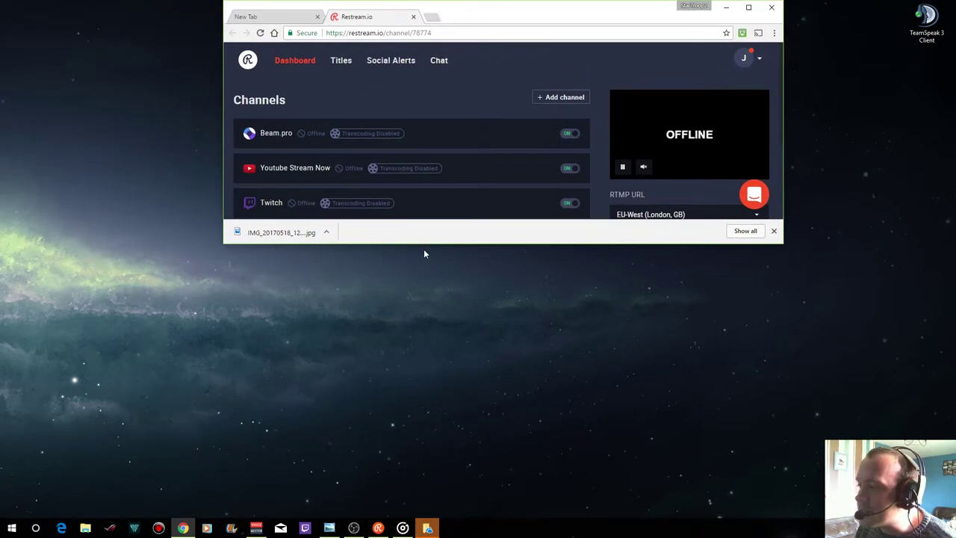
left_click_drag(442, 245, 438, 451)
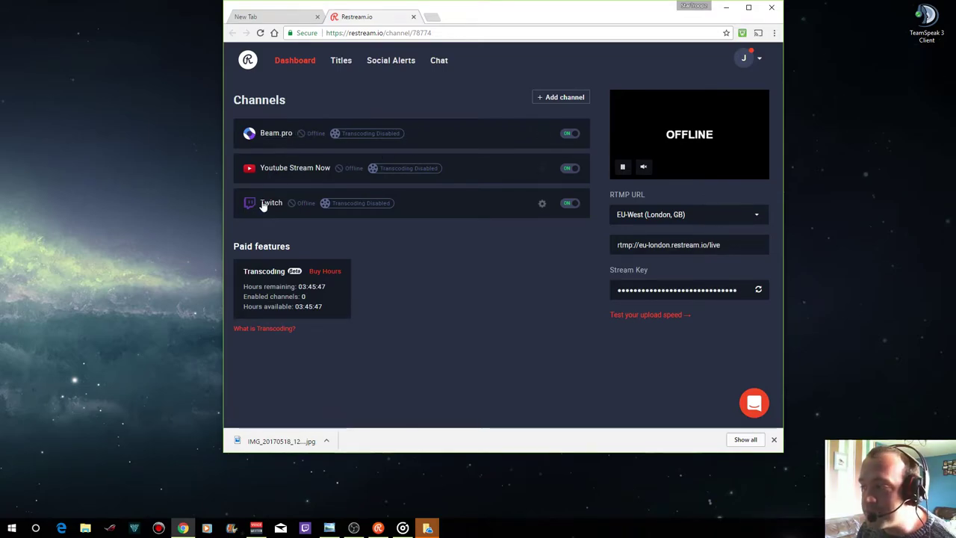
left_click(560, 98)
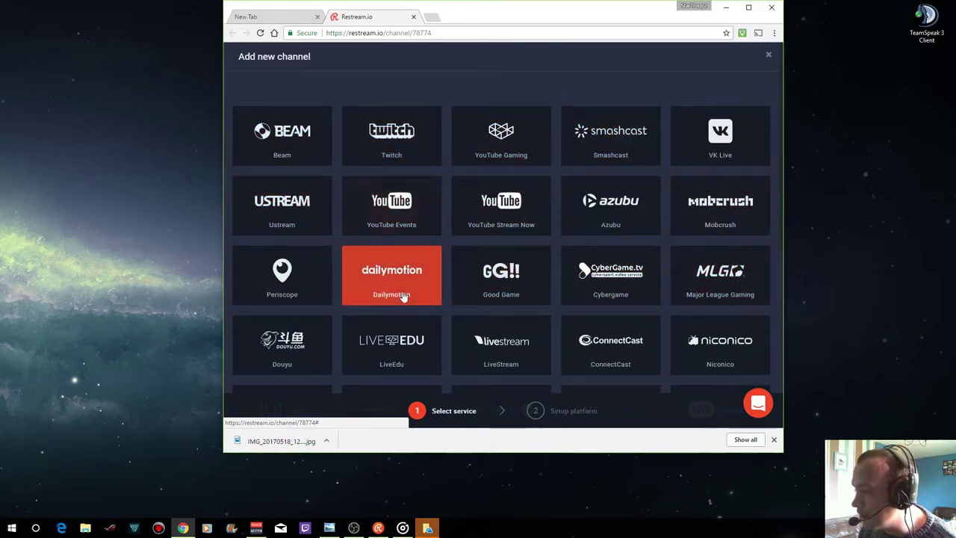
- Choose Smashcast as the new channel and reach its manual setup form, keeping the Default server
scroll(512, 224, "down", 1)
scroll(512, 225, "up", 1)
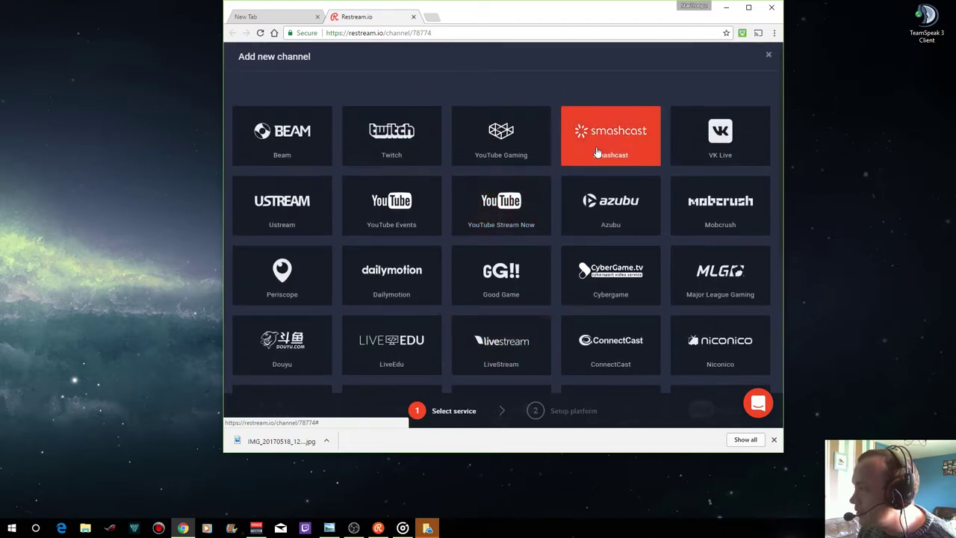
left_click(642, 134)
left_click(324, 145)
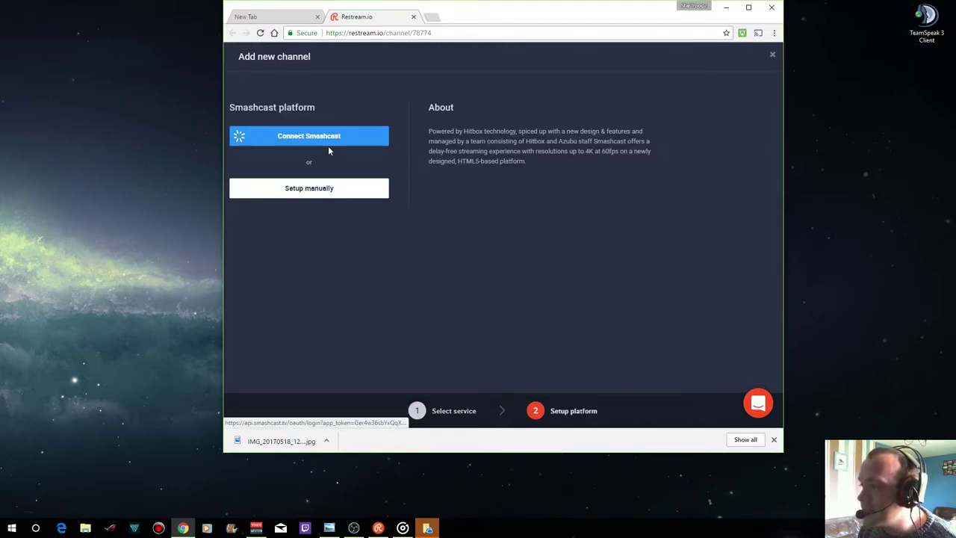
left_click(303, 193)
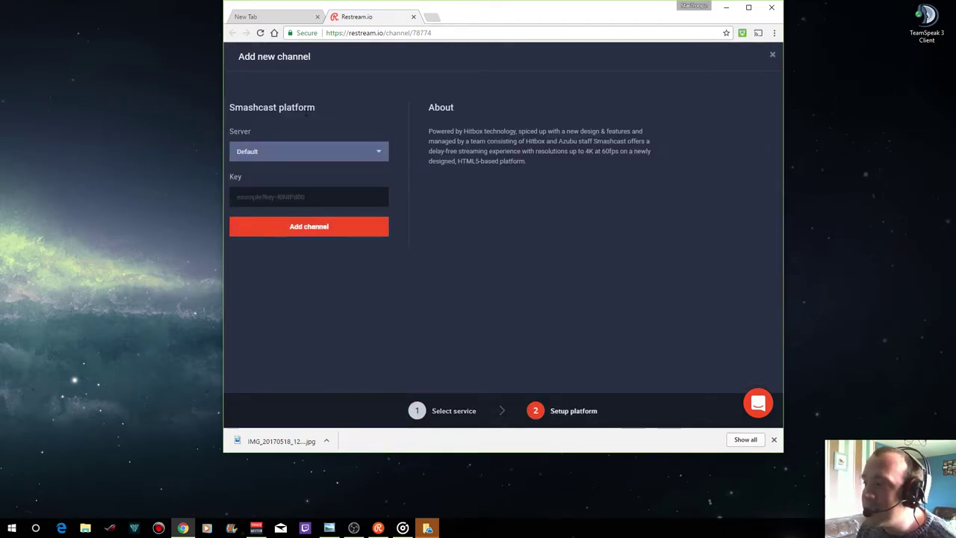
left_click(289, 153)
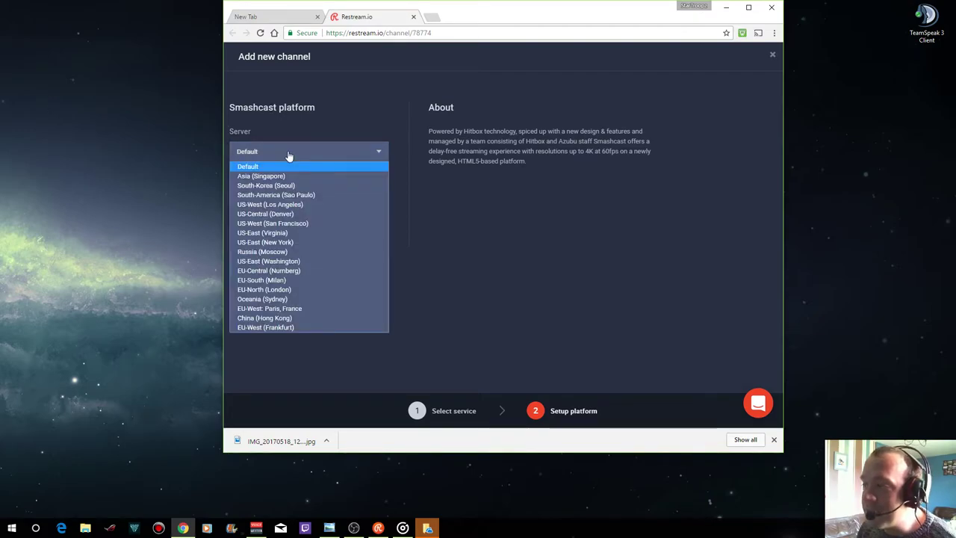
left_click(289, 153)
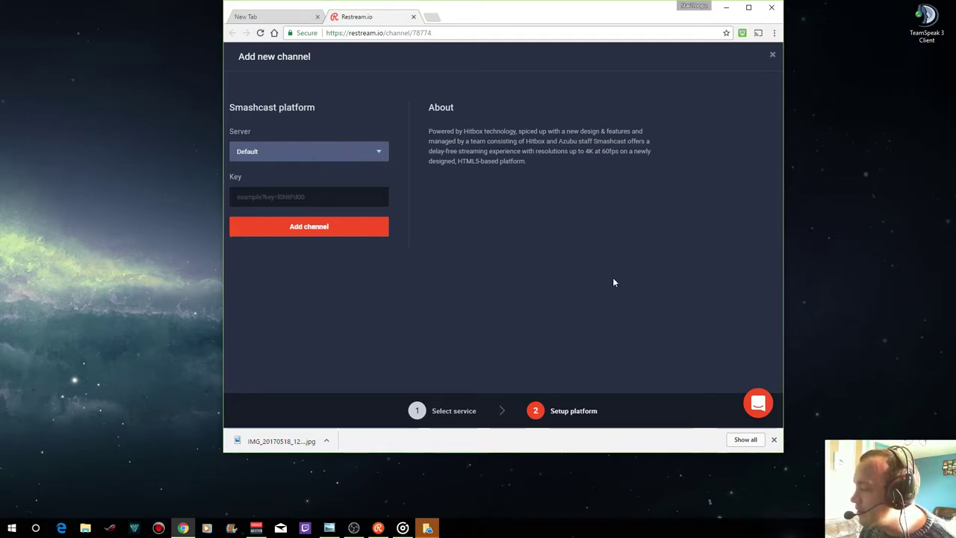
- Close the new channel setup and go to the Titles & Games page
left_click(771, 57)
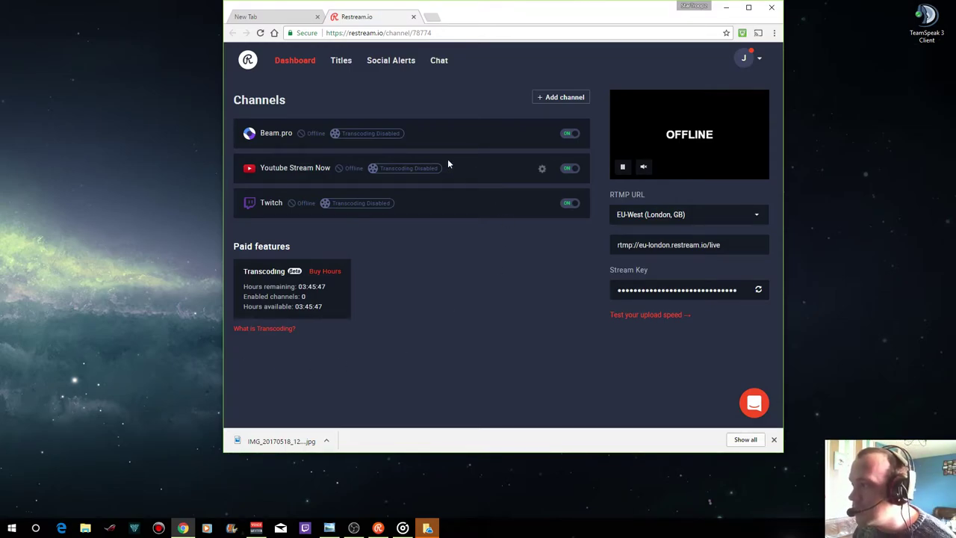
left_click(343, 70)
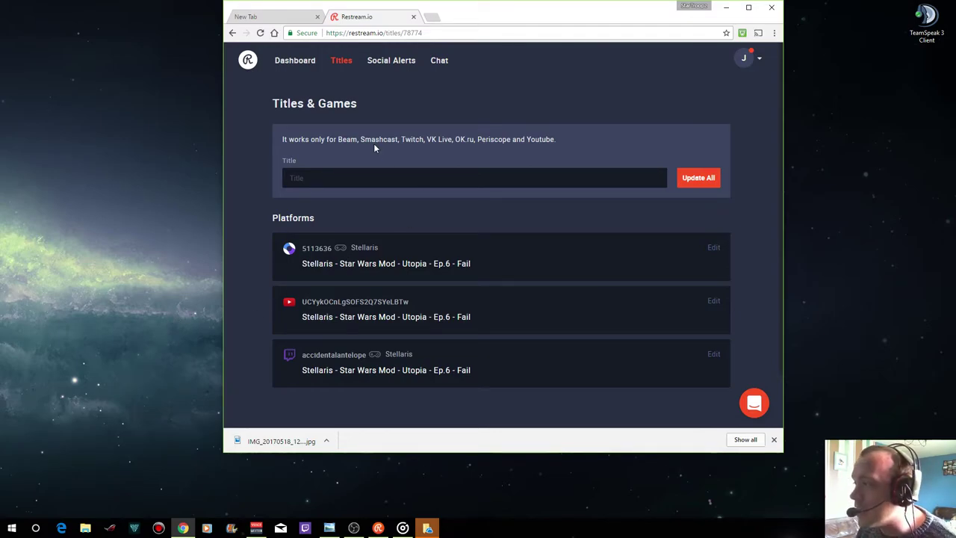
- Open Social Alerts to view the connected Twitter account and go-live message
left_click(391, 59)
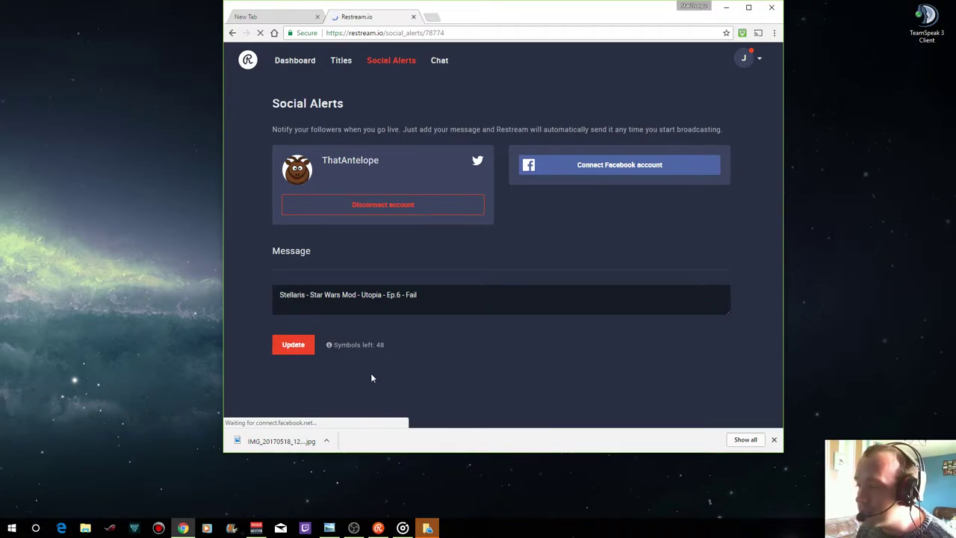
- Open the Chat page showing Restream.Chat's combined viewer message feed
left_click(441, 62)
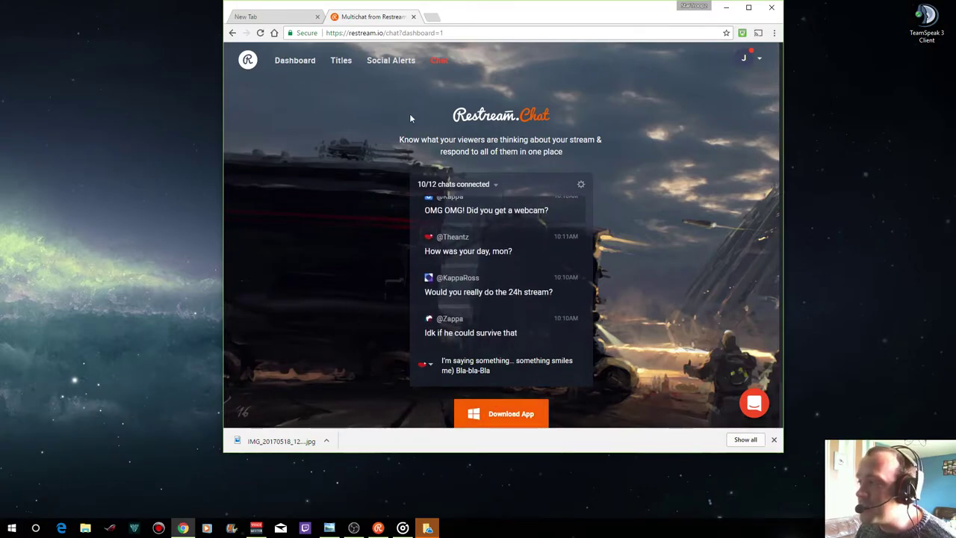
- Shift the Restream.io browser window to the right side of the screen, then revisit Social Alerts
left_click_drag(566, 8, 707, 18)
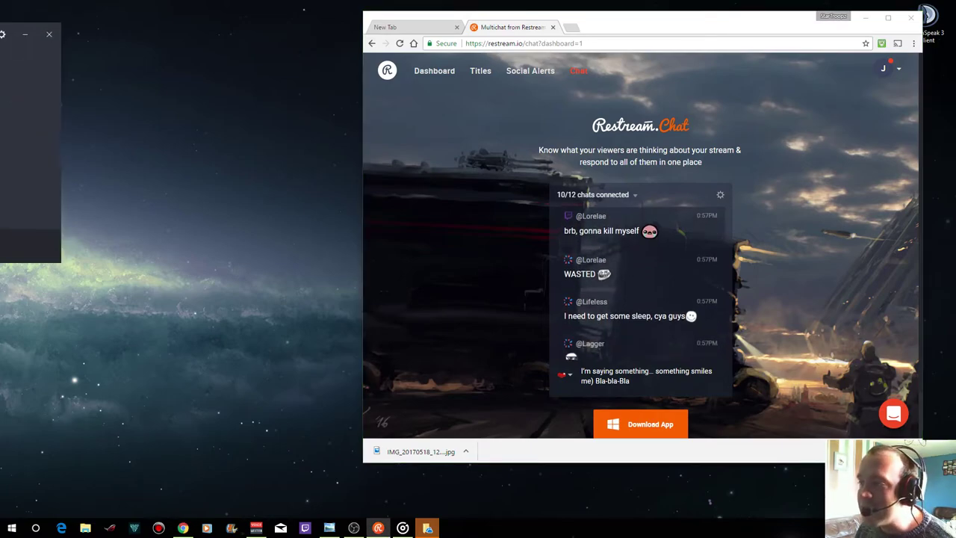
left_click_drag(208, 37, 165, 24)
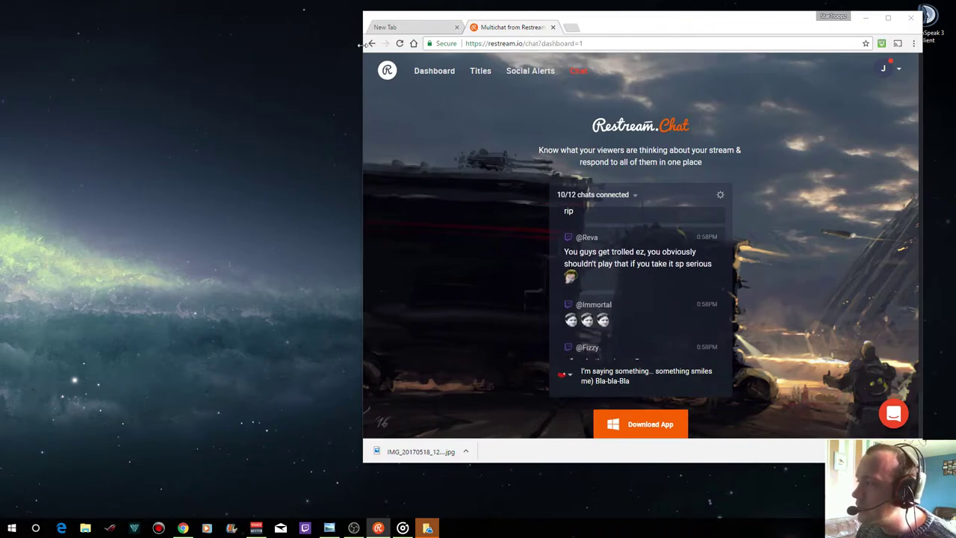
left_click(529, 70)
- Return to the channels Dashboard and drag the Restream browser off to the side
left_click(434, 70)
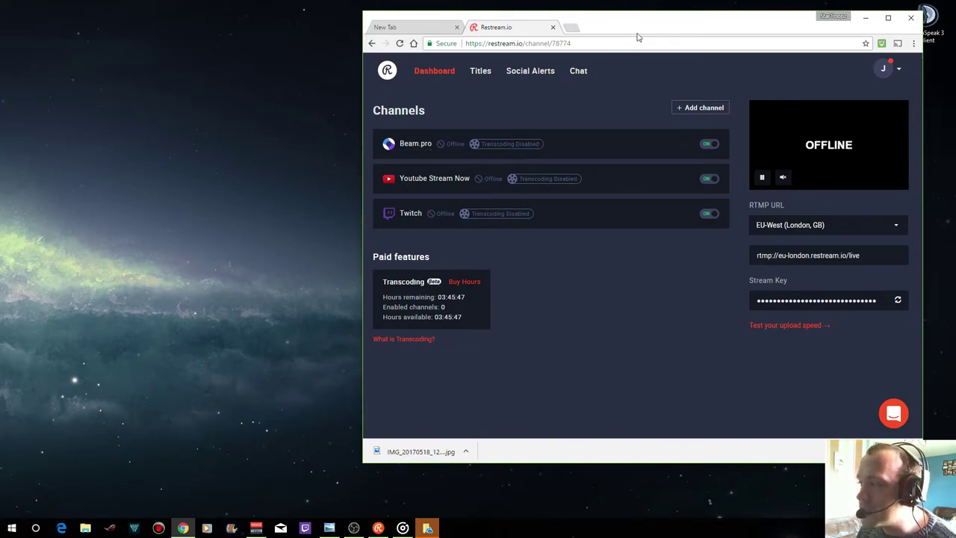
left_click_drag(635, 37, 0, 23)
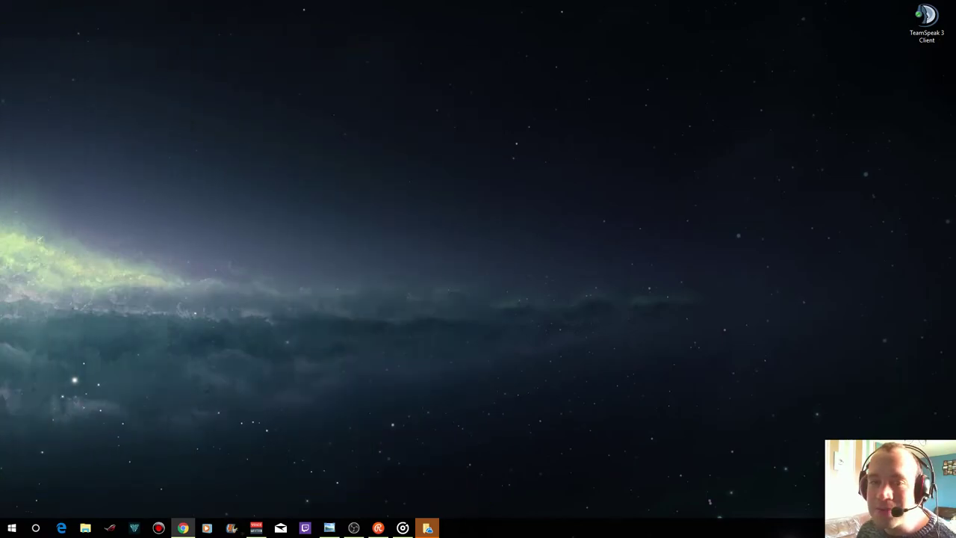
- Bring OBS Studio to the centre of the screen and open its add-source list
key("alt+Tab")
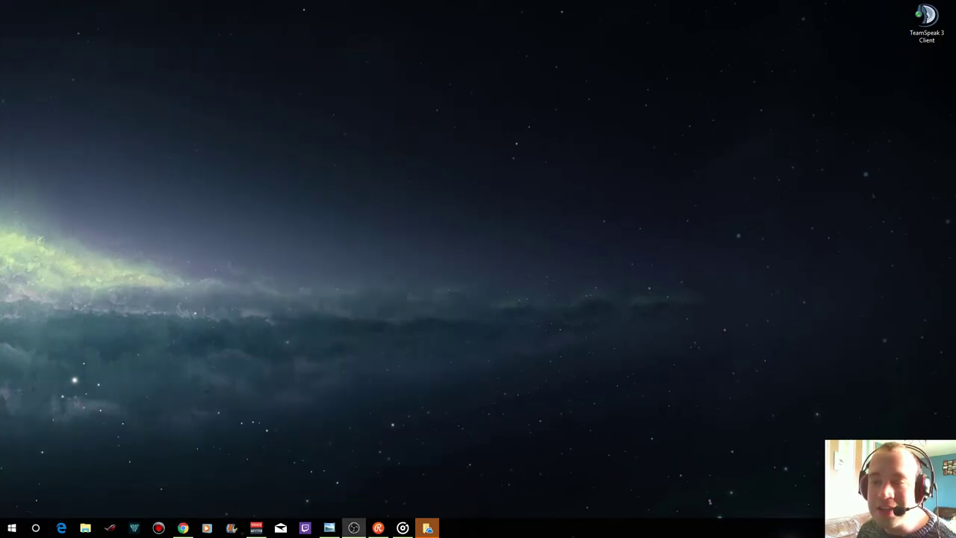
left_click_drag(0, 97, 572, 71)
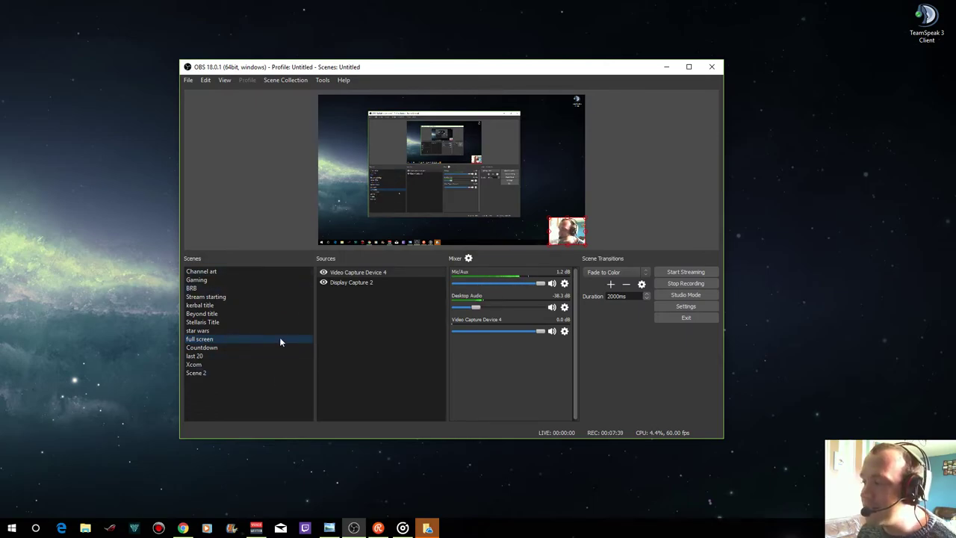
right_click(362, 330)
mouse_move(381, 336)
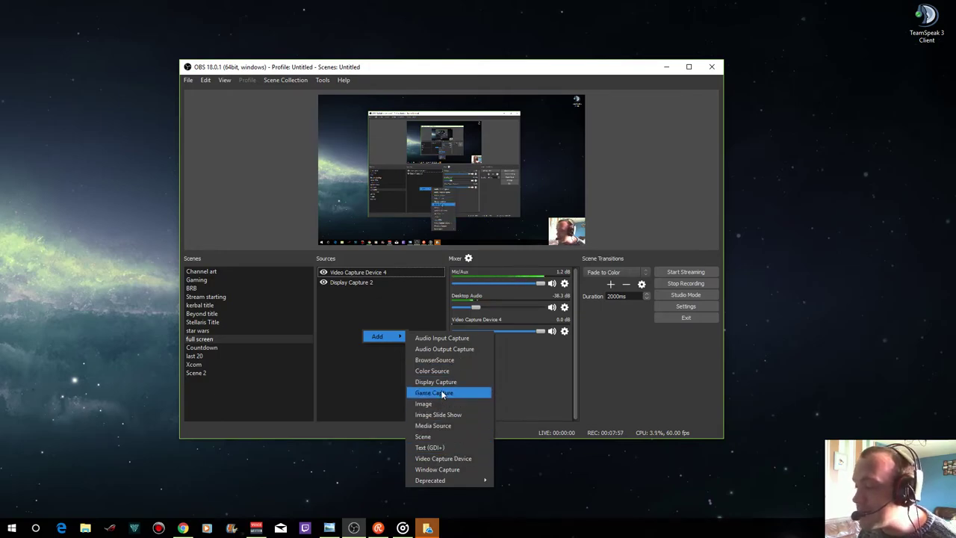
key("Escape")
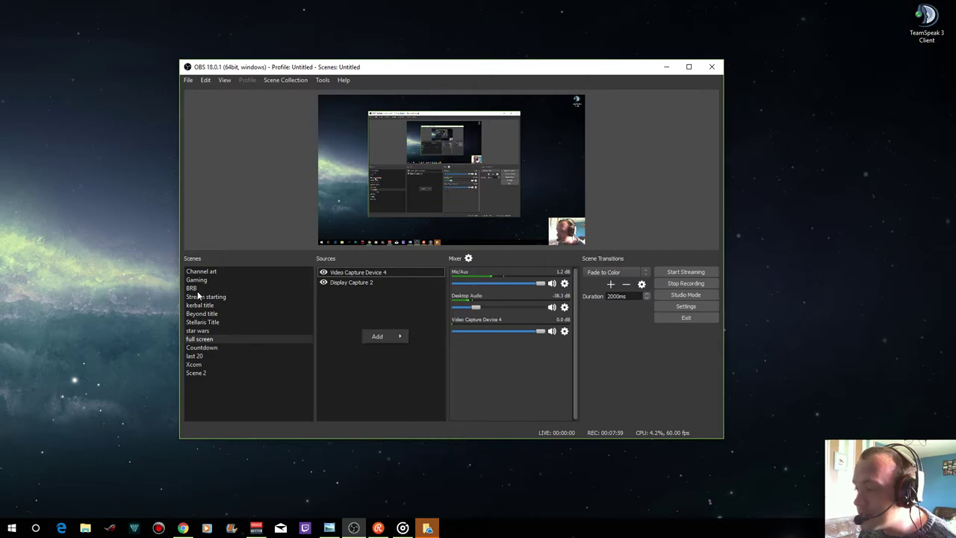
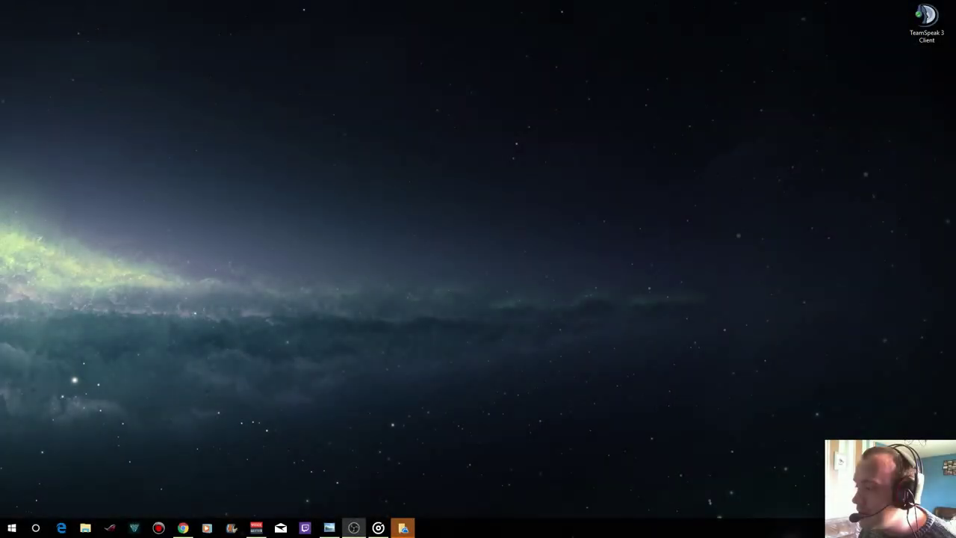
- Drag the OBS Studio window from the other monitor to the centre of this screen
left_click_drag(0, 89, 406, 57)
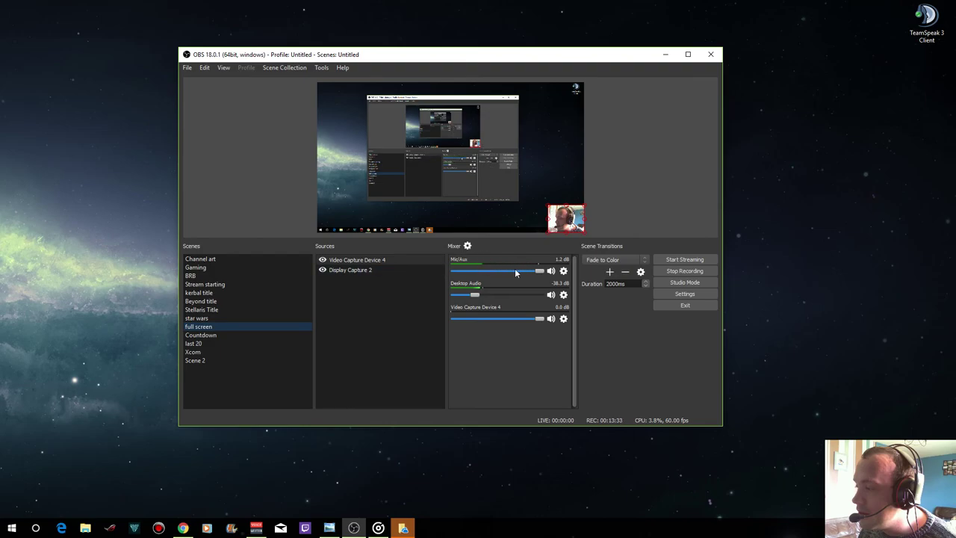
- Inspect the Mic/Aux Gain, Noise Suppression and Noise Gate filter settings, then move OBS to the other monitor
left_click(563, 270)
left_click(585, 279)
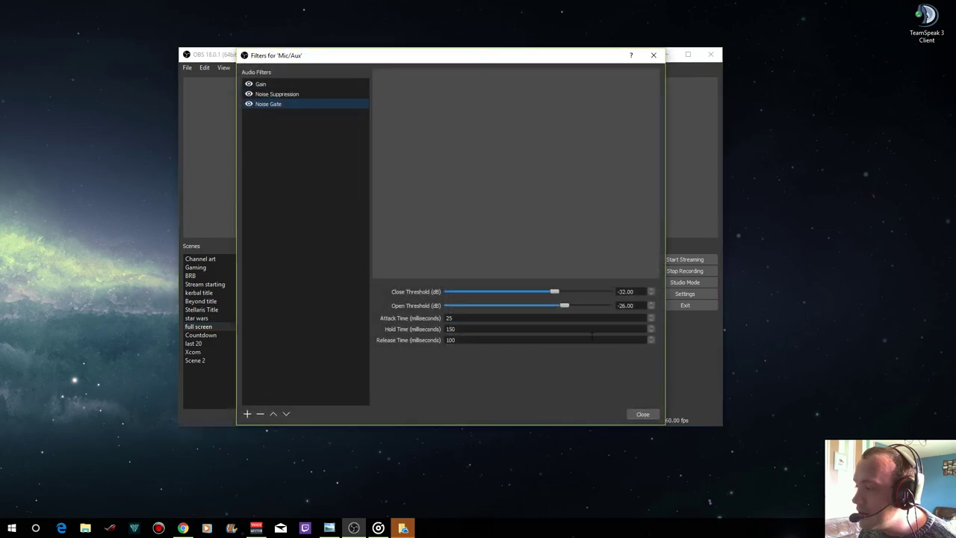
left_click(270, 84)
left_click(276, 95)
left_click(274, 104)
left_click(642, 413)
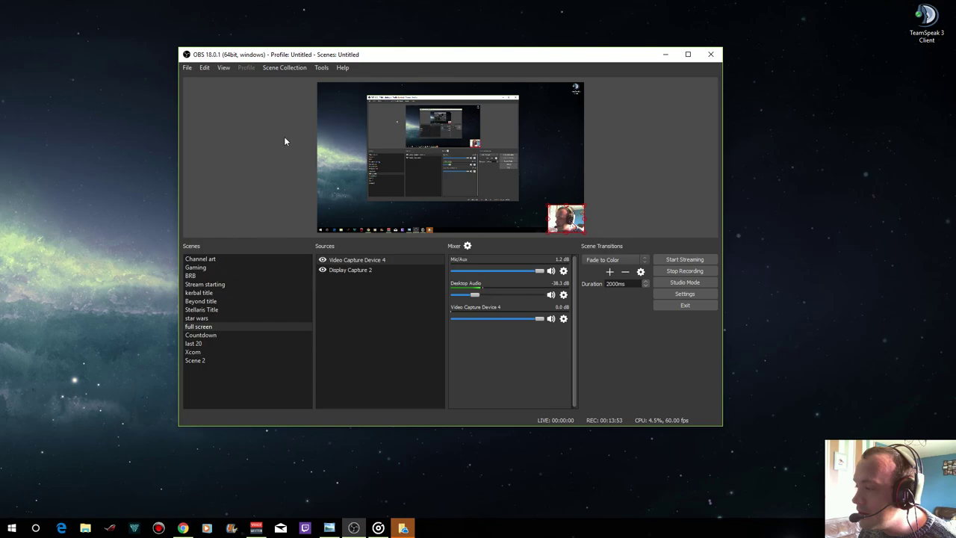
left_click_drag(438, 59, 4, 71)
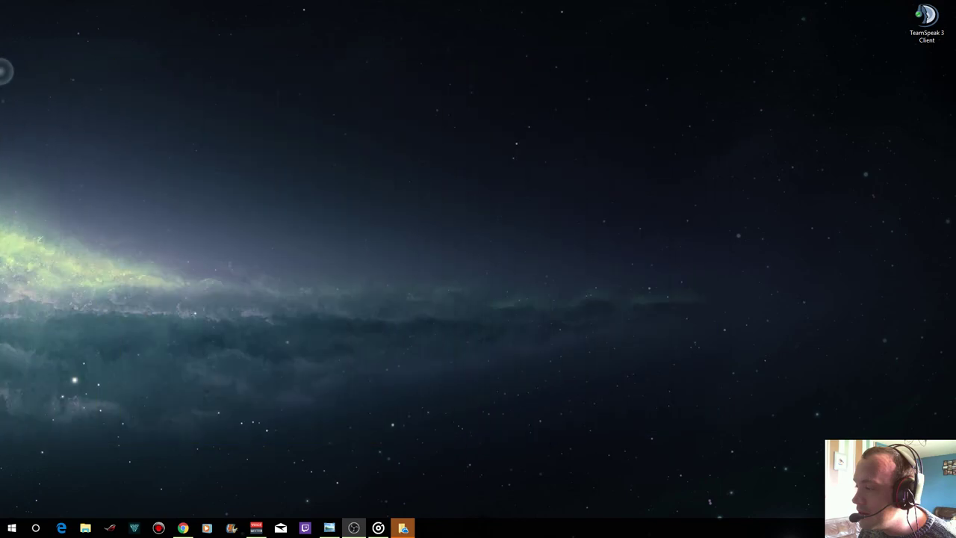